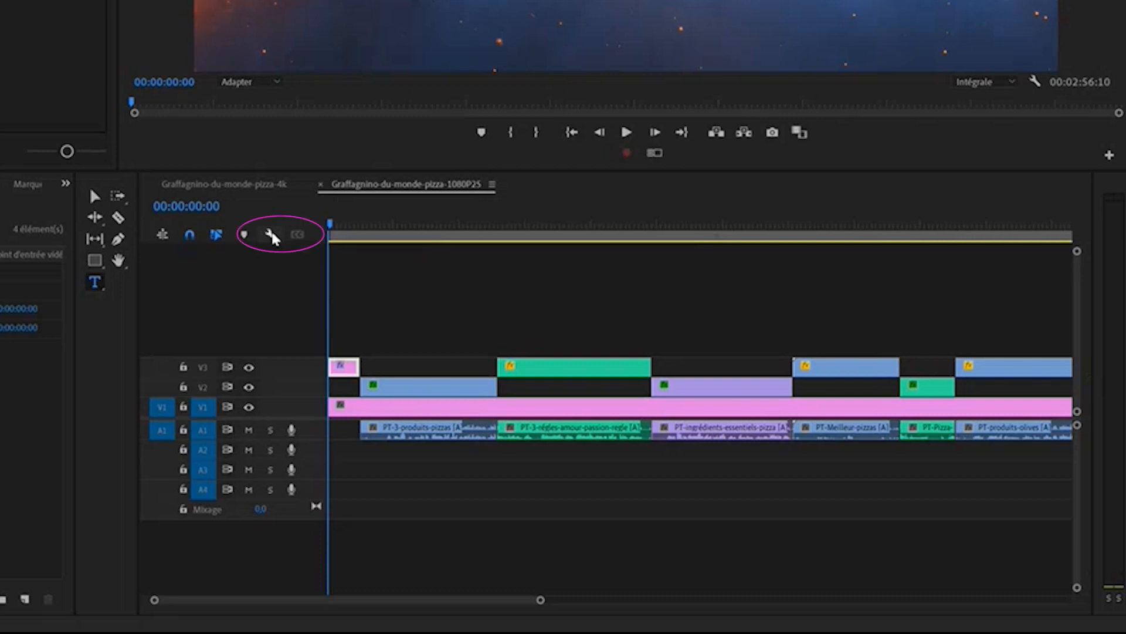
Expand all the tracks in the timeline and preview several points of the sequence, including the green-screen clips
left_click(272, 235)
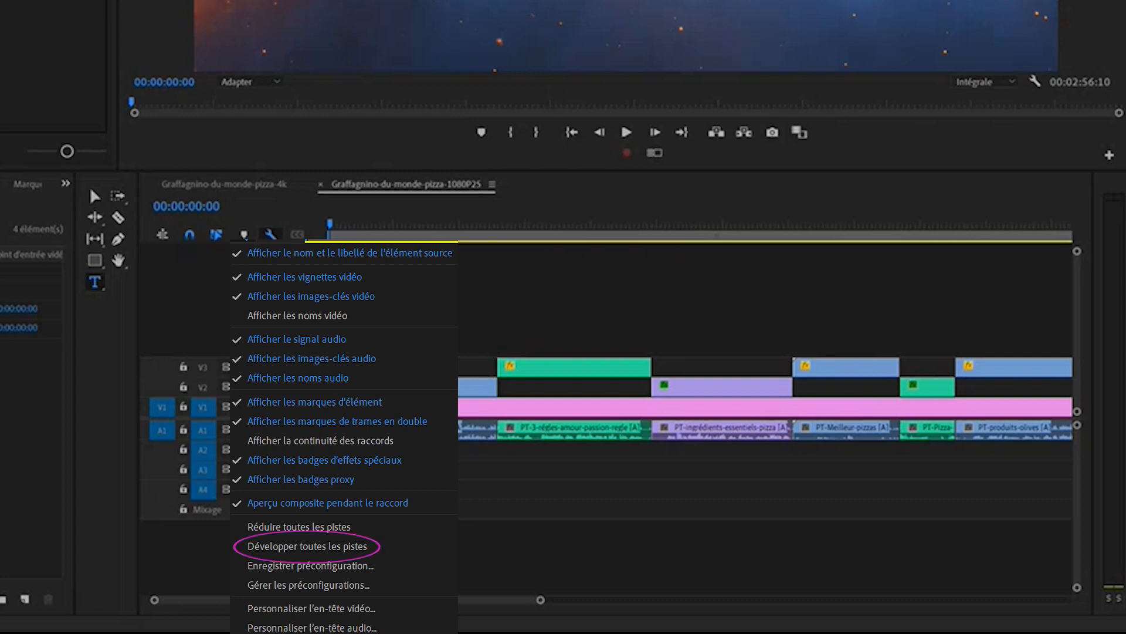
left_click(307, 546)
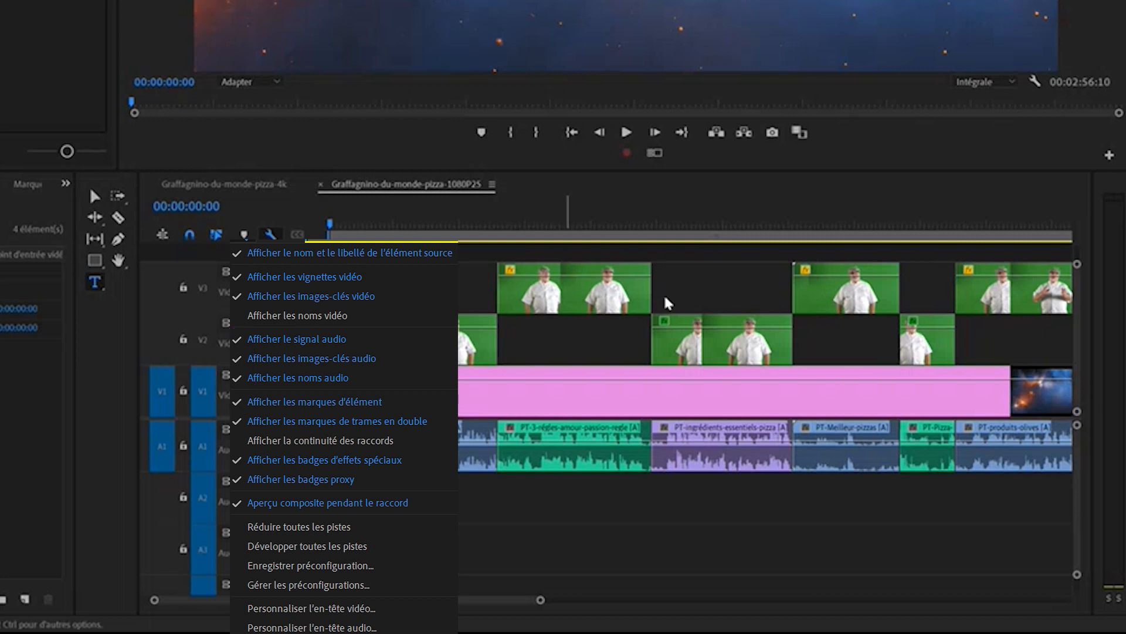
left_click(673, 226)
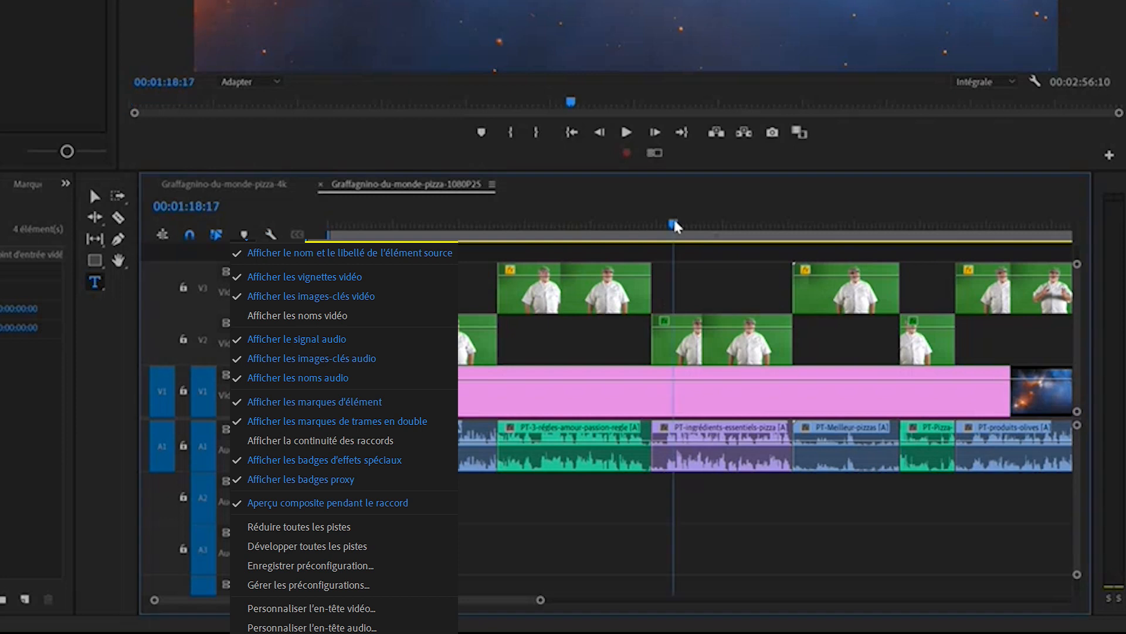
left_click(549, 298)
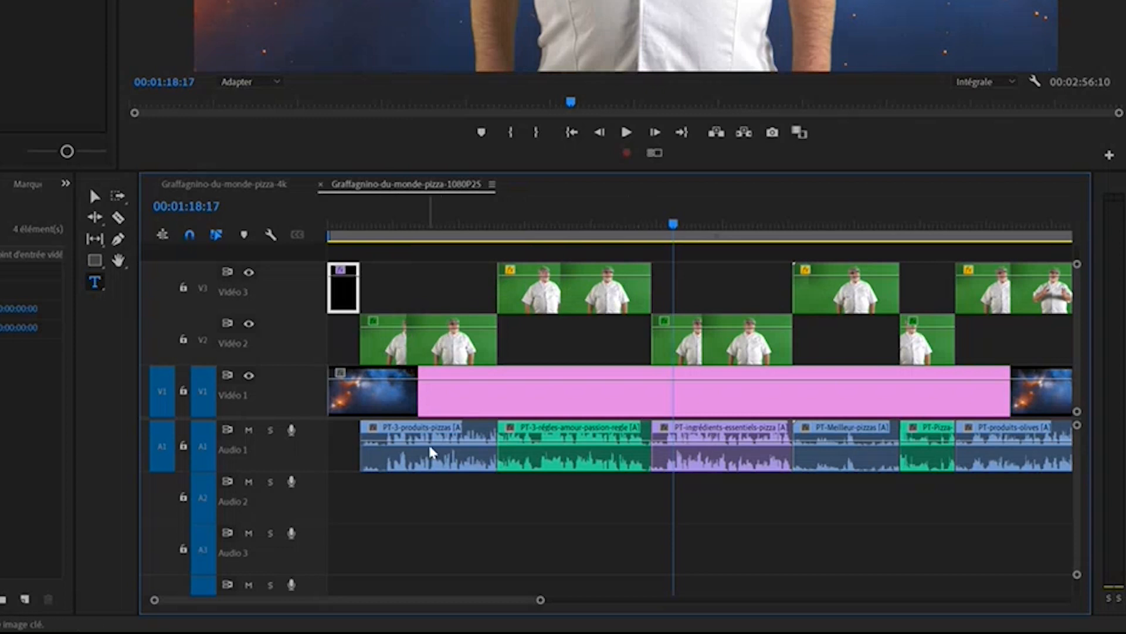
left_click(565, 227)
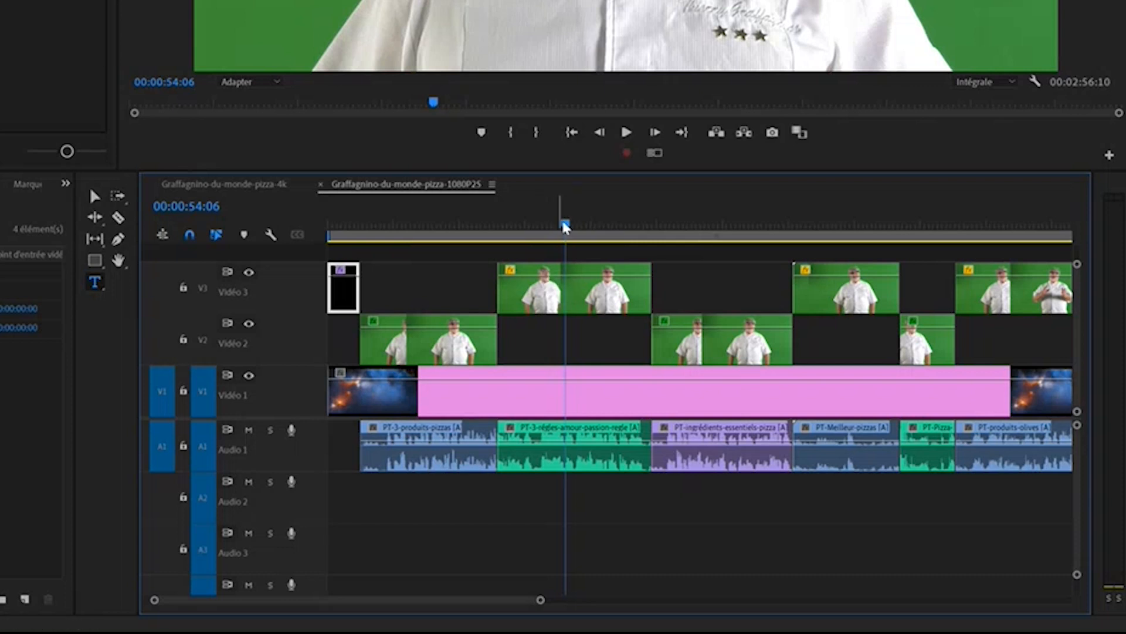
left_click_drag(411, 229, 339, 239)
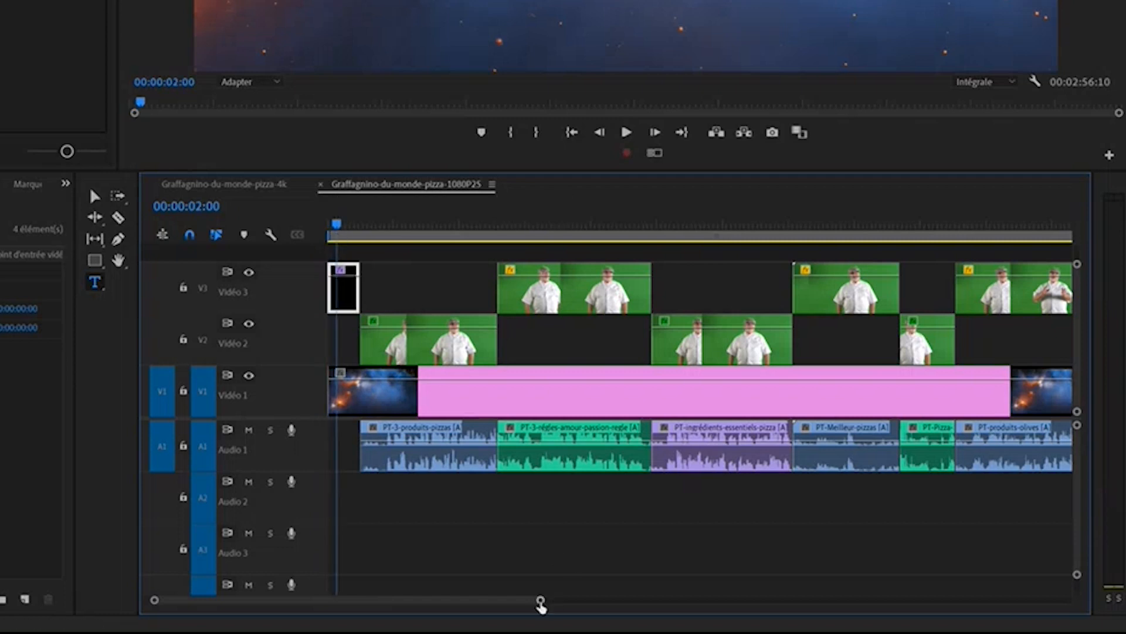
Move the playhead back to the start of the title clip and switch to the Effets workspace
left_click_drag(539, 601, 390, 604)
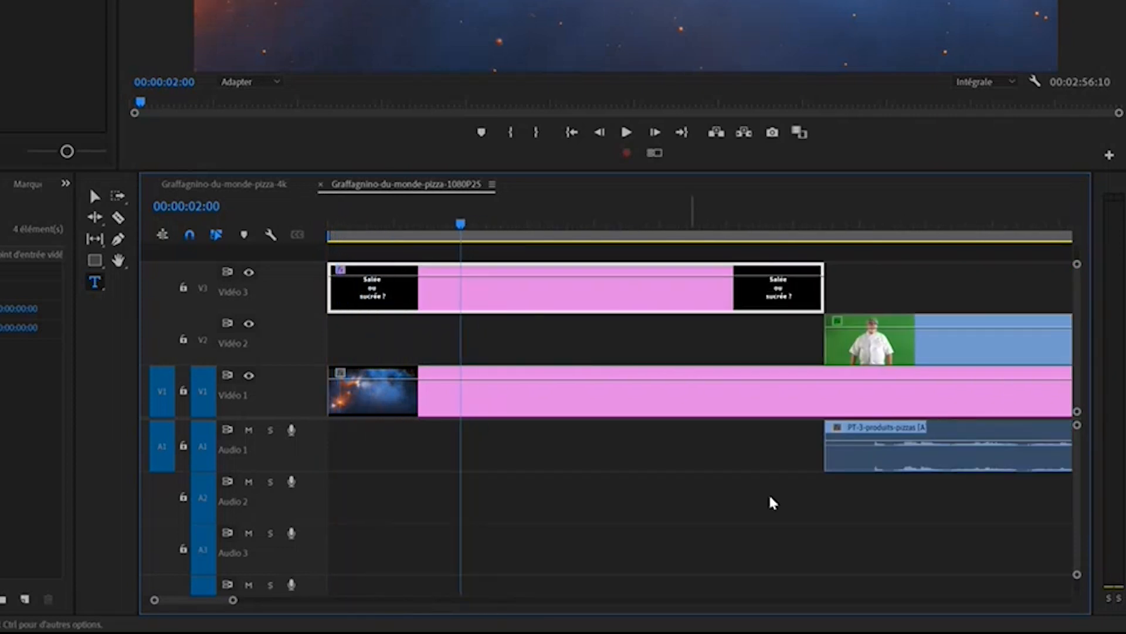
left_click_drag(460, 223, 324, 247)
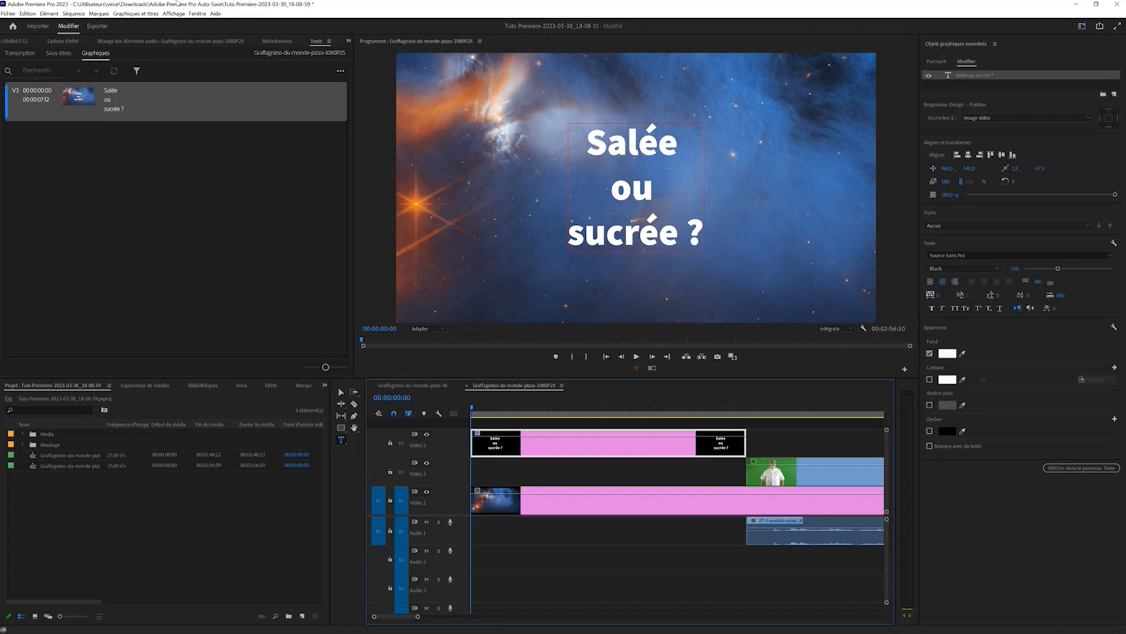
left_click(197, 13)
mouse_move(205, 23)
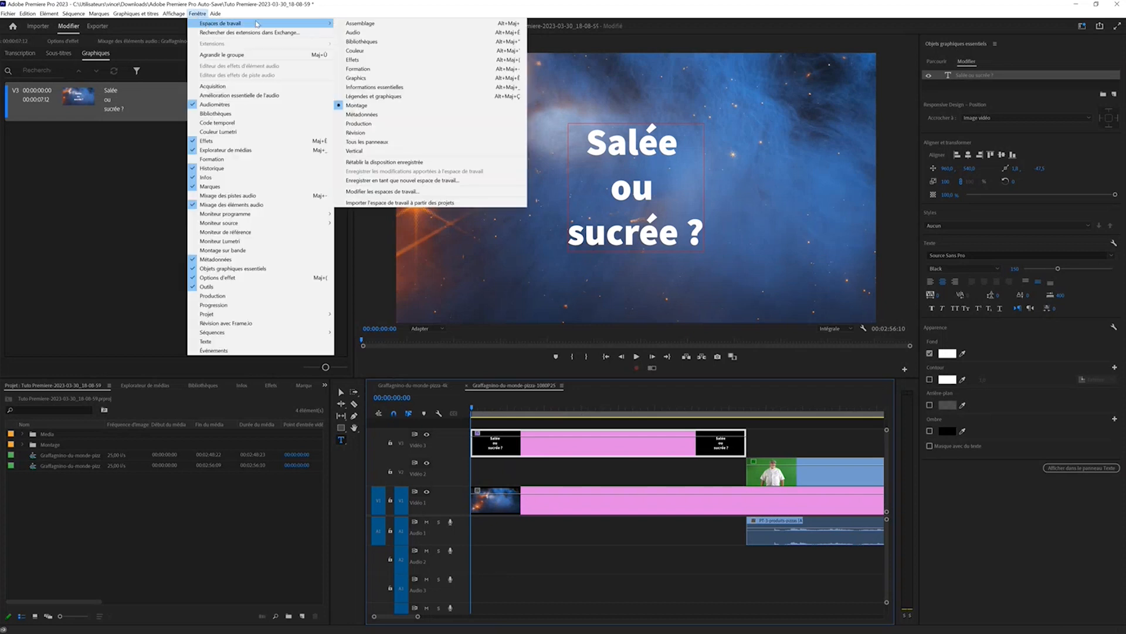
left_click(368, 60)
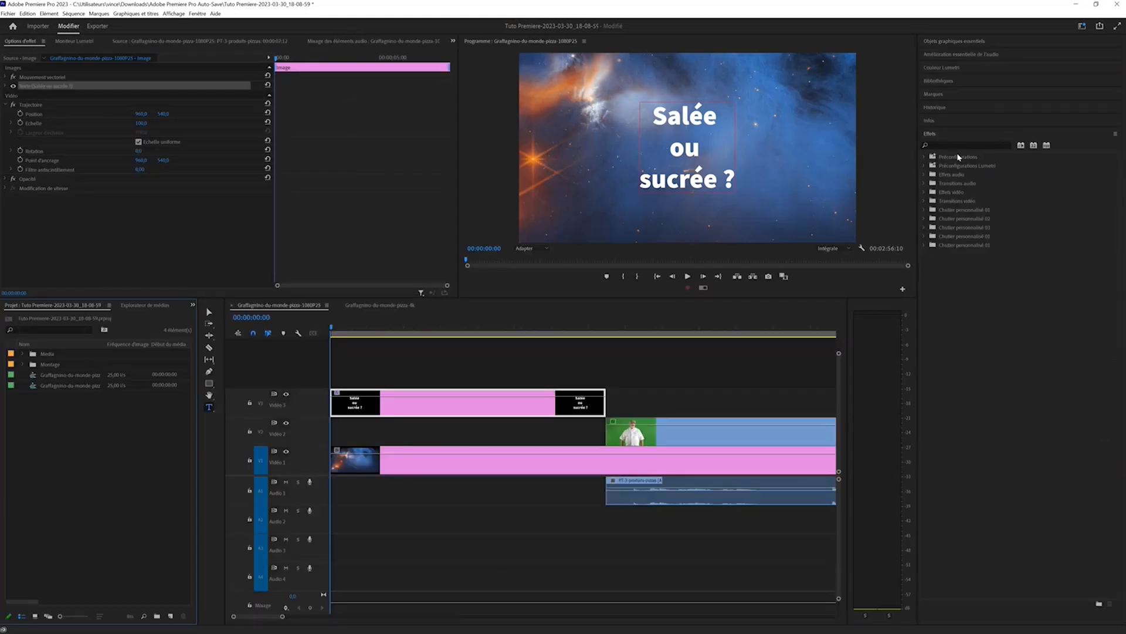
Search the effects for "flou", apply Flou gaussien to the title clip on Vidéo 3, and activate the Pen tool
left_click(953, 145)
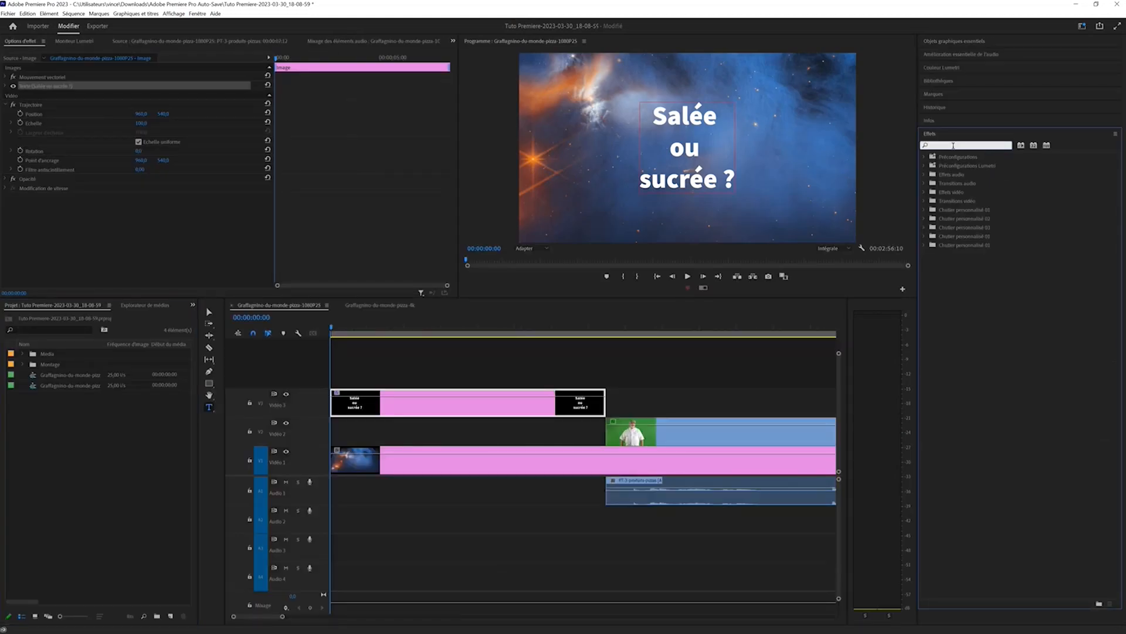
type("flou")
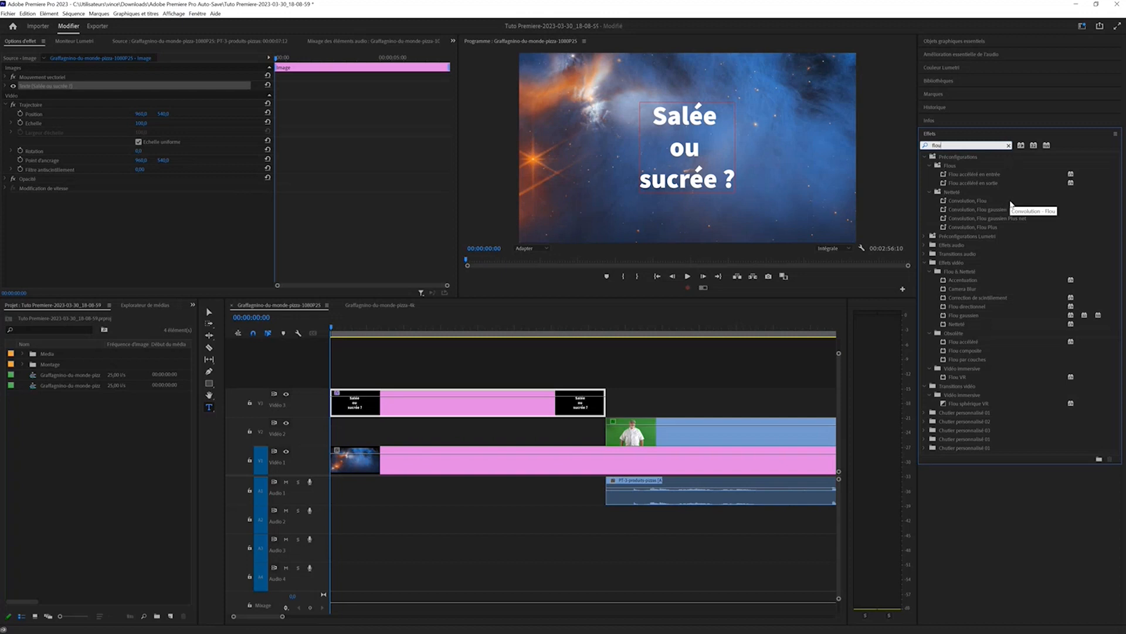
left_click(957, 315)
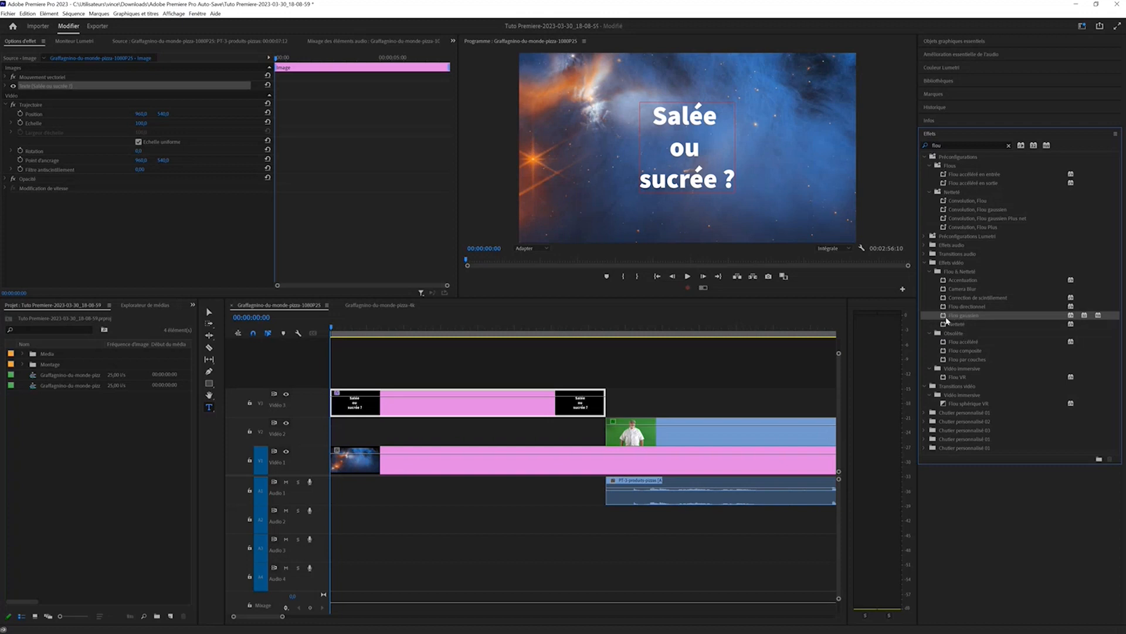
left_click_drag(943, 318, 445, 408)
key("p")
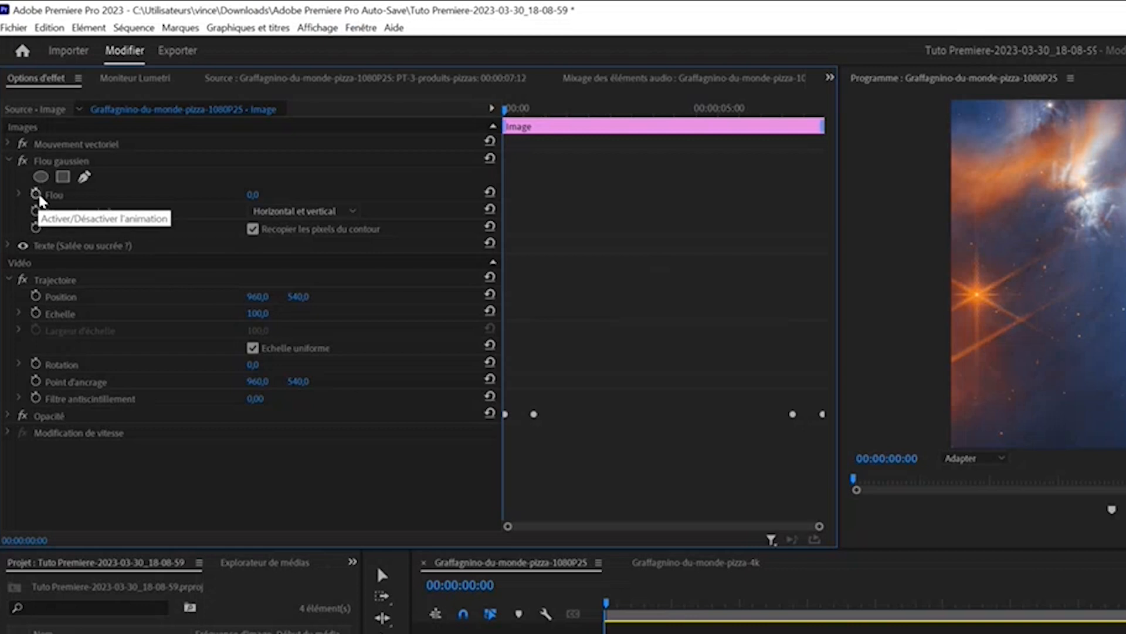
Animate the title's Flou property with keyframes at 00:00:00:00, 00:00:01:06, 00:00:06:11 and the clip's end at 00:00:07:12
left_click(36, 195)
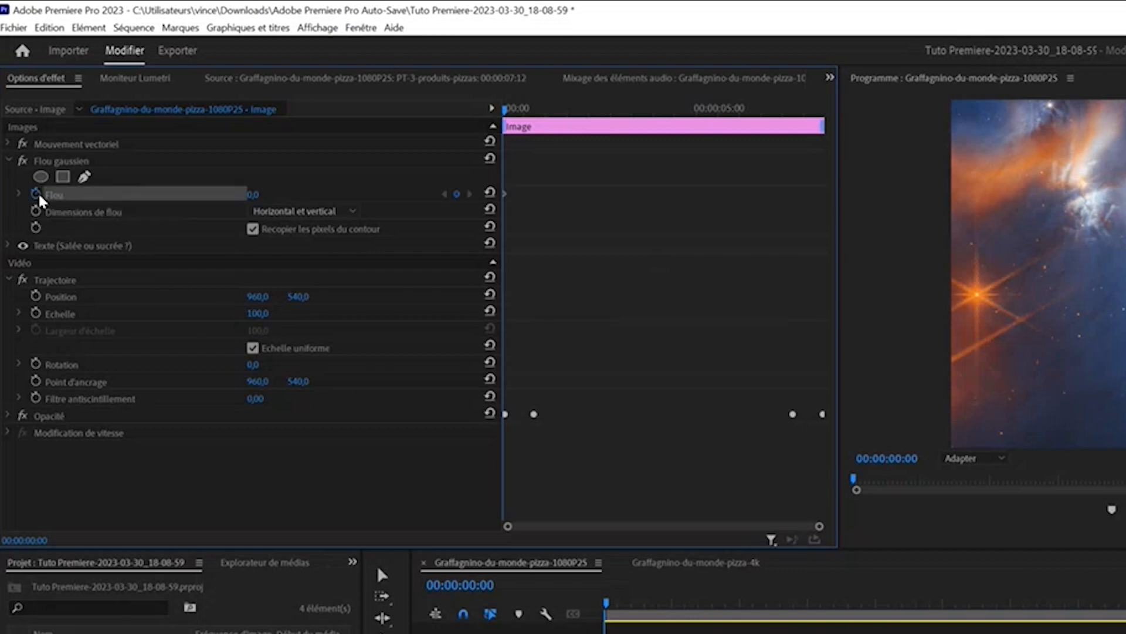
left_click_drag(506, 114, 780, 117)
left_click(456, 194)
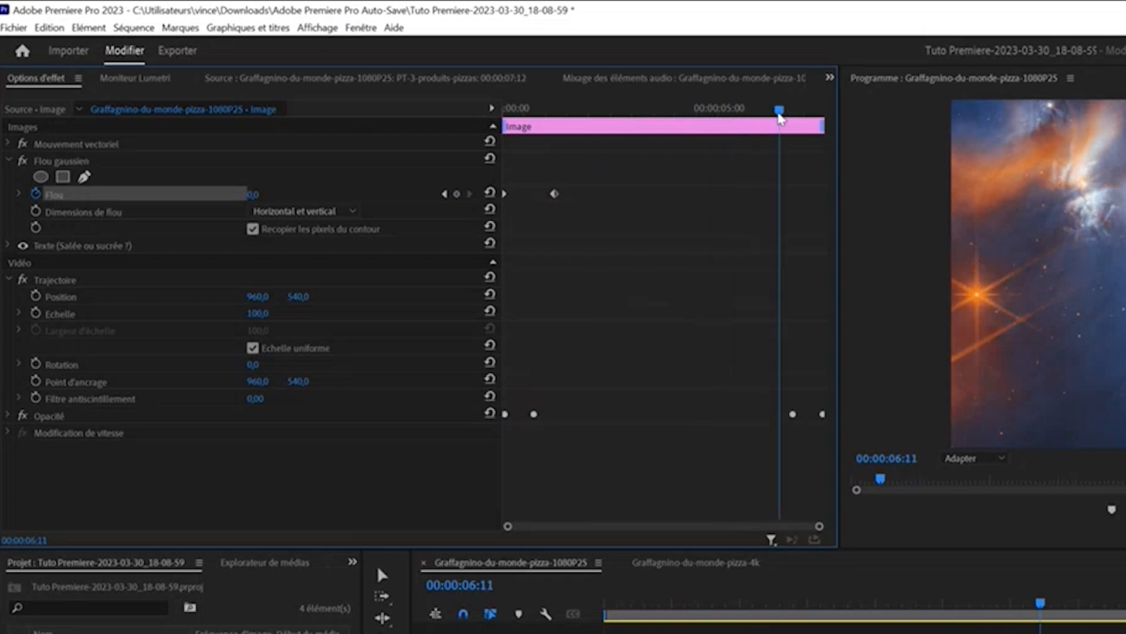
left_click(459, 195)
left_click_drag(780, 112, 830, 118)
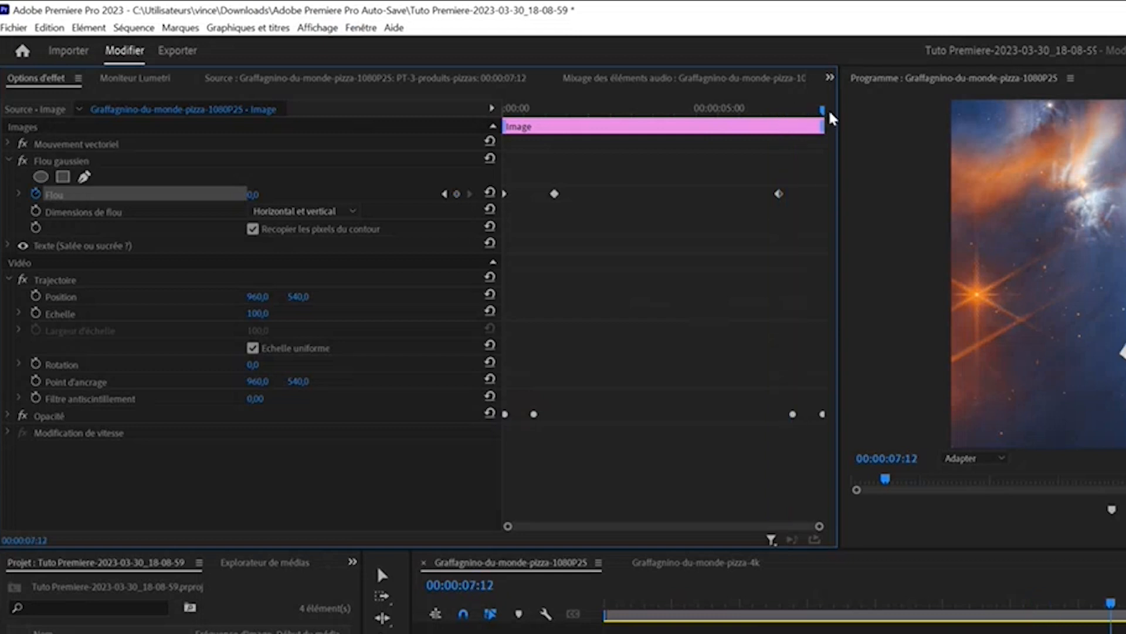
left_click(456, 194)
Go through the Flou keyframes and set the blur at the first keyframe to about 1450
left_click_drag(821, 111, 742, 110)
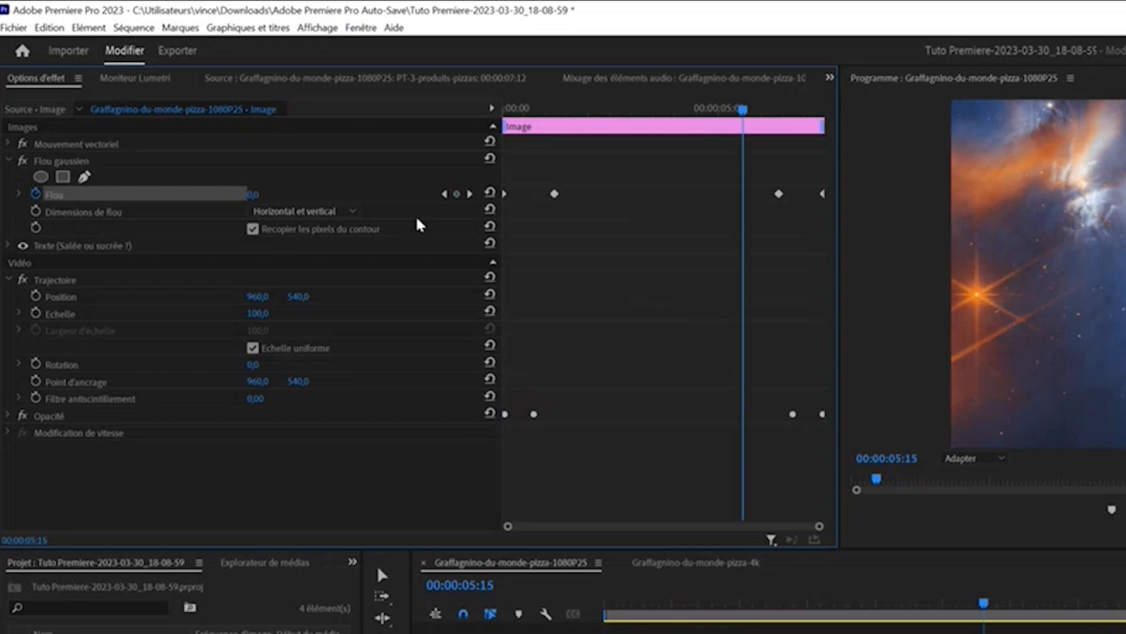
left_click(445, 195)
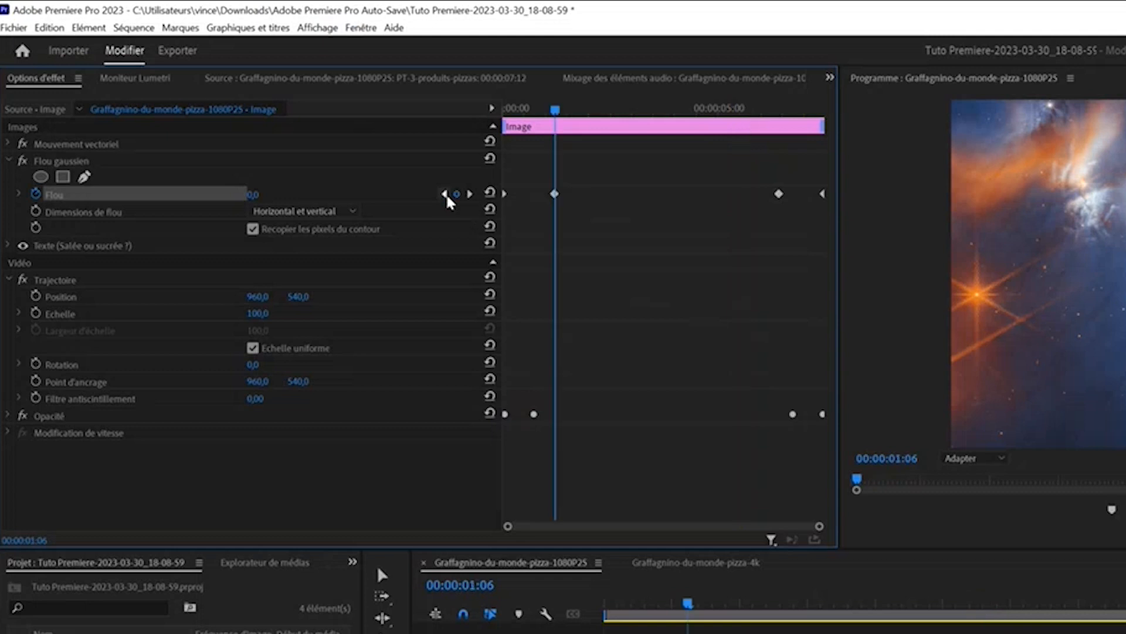
left_click(444, 194)
left_click(470, 194)
left_click(469, 197)
left_click(445, 195)
left_click(445, 194)
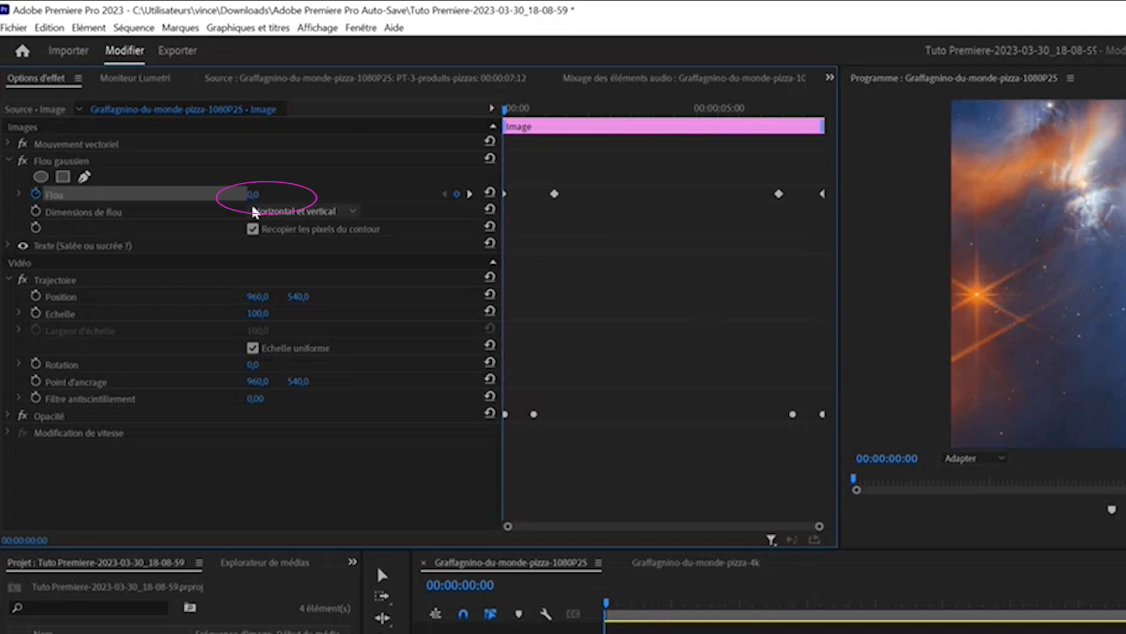
left_click_drag(251, 196, 465, 197)
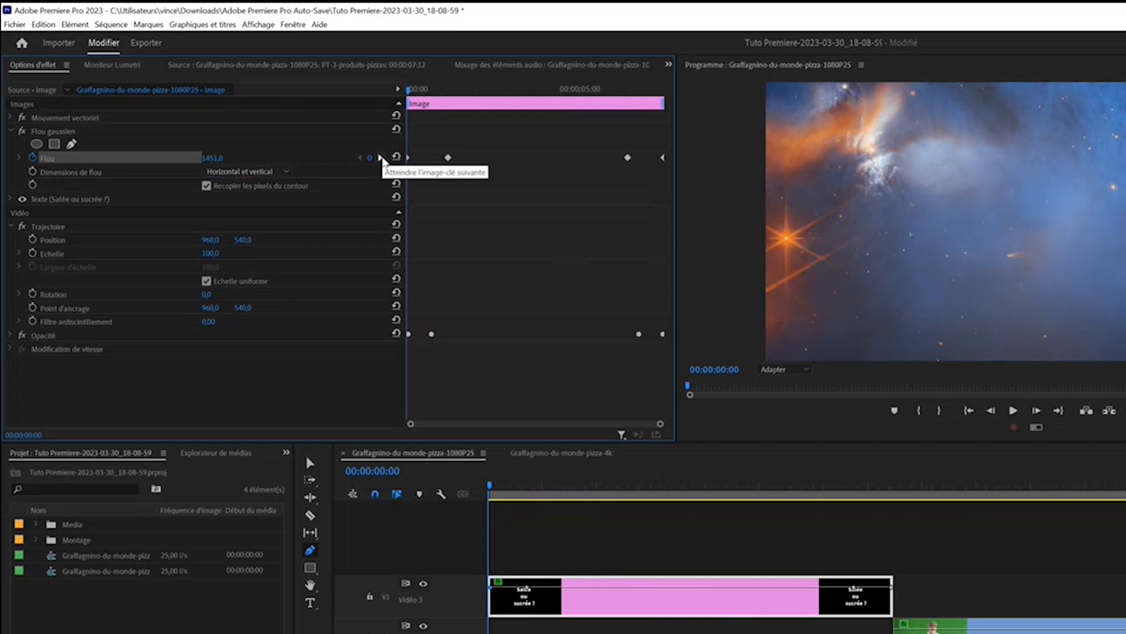
Preview the blur animation at the beginning of the title by scrubbing and playing it from the start
left_click(380, 157)
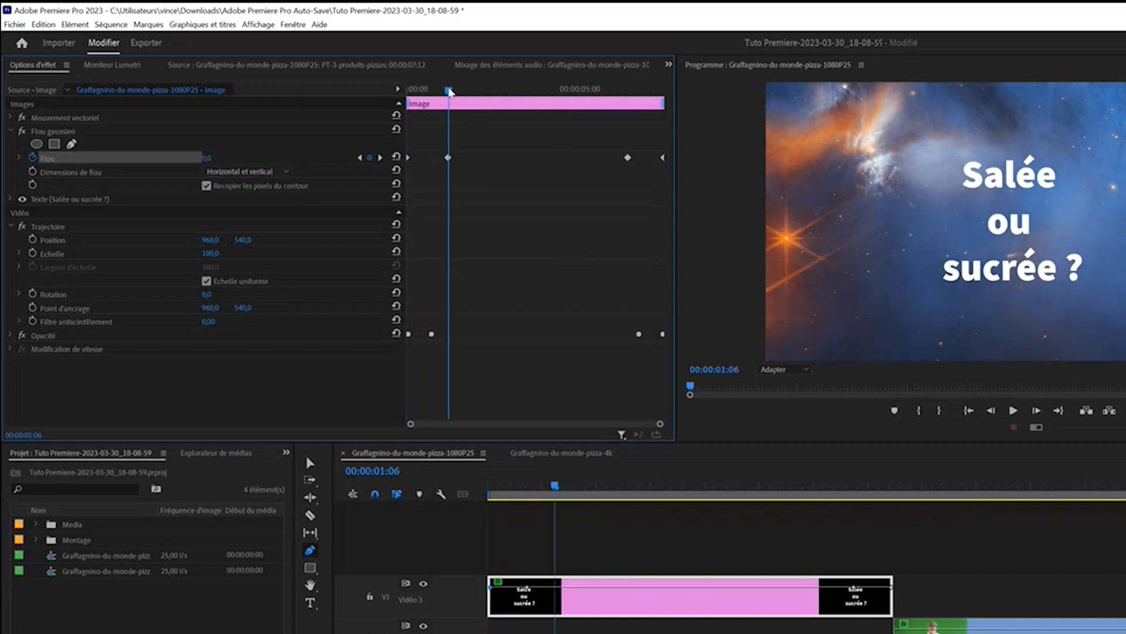
left_click_drag(449, 90, 398, 108)
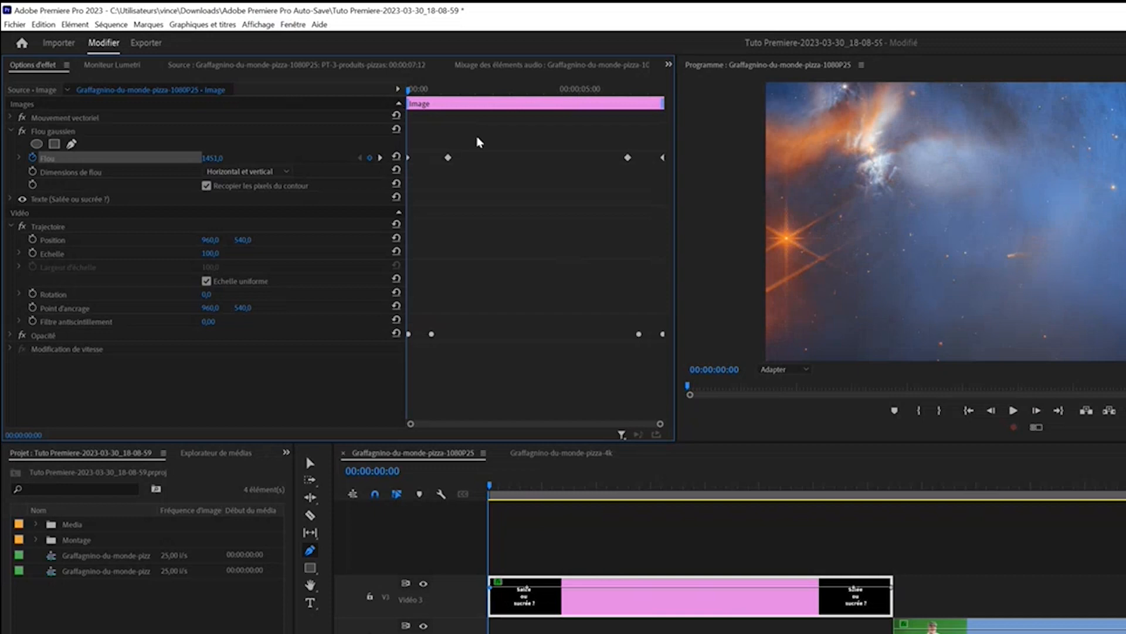
key("space")
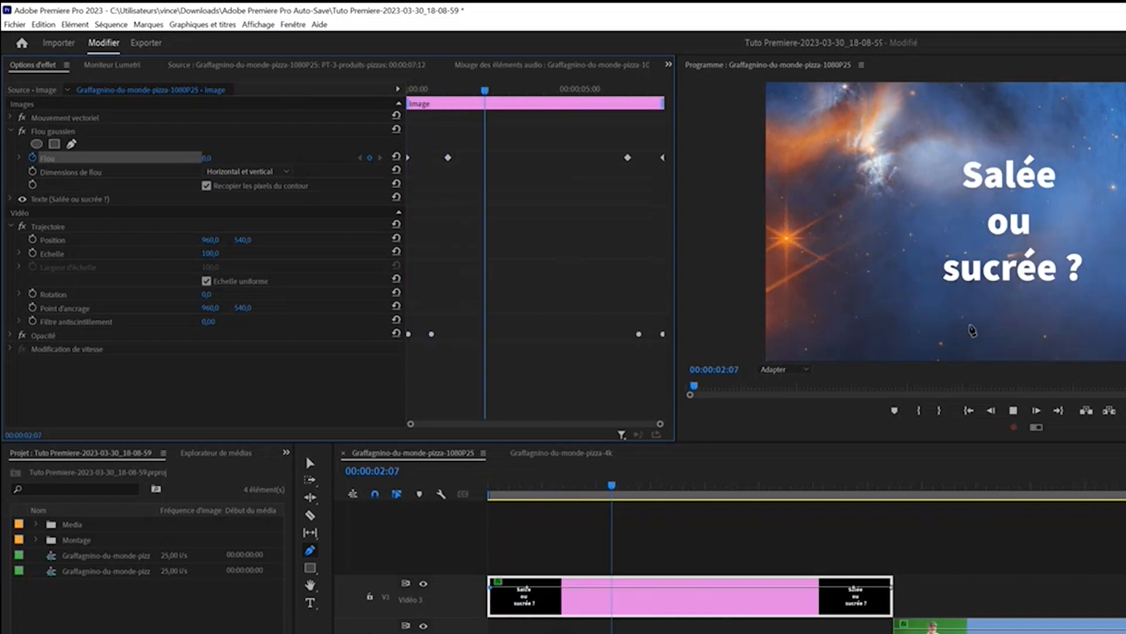
key("space")
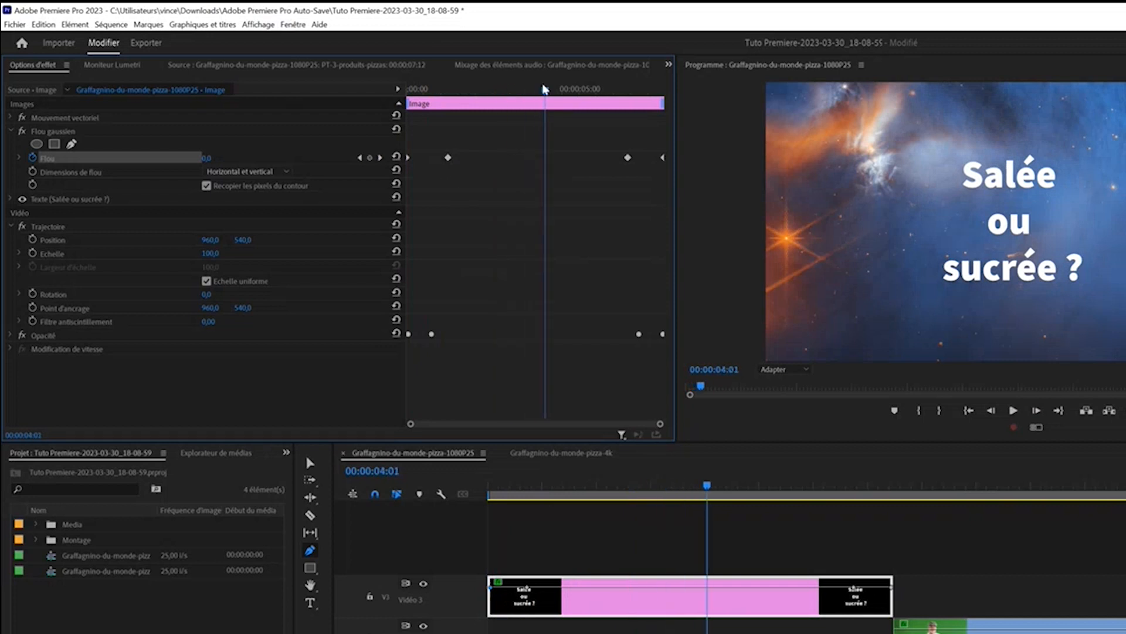
left_click_drag(544, 89, 451, 121)
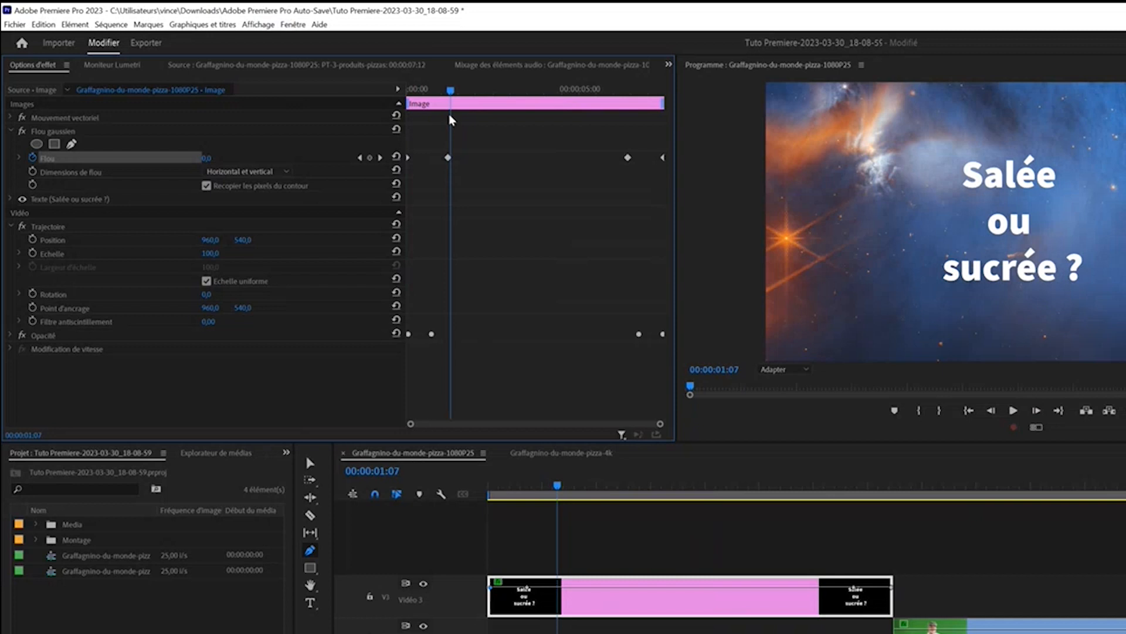
Set the title's Flou value to 1550 at the first keyframe
left_click(360, 158)
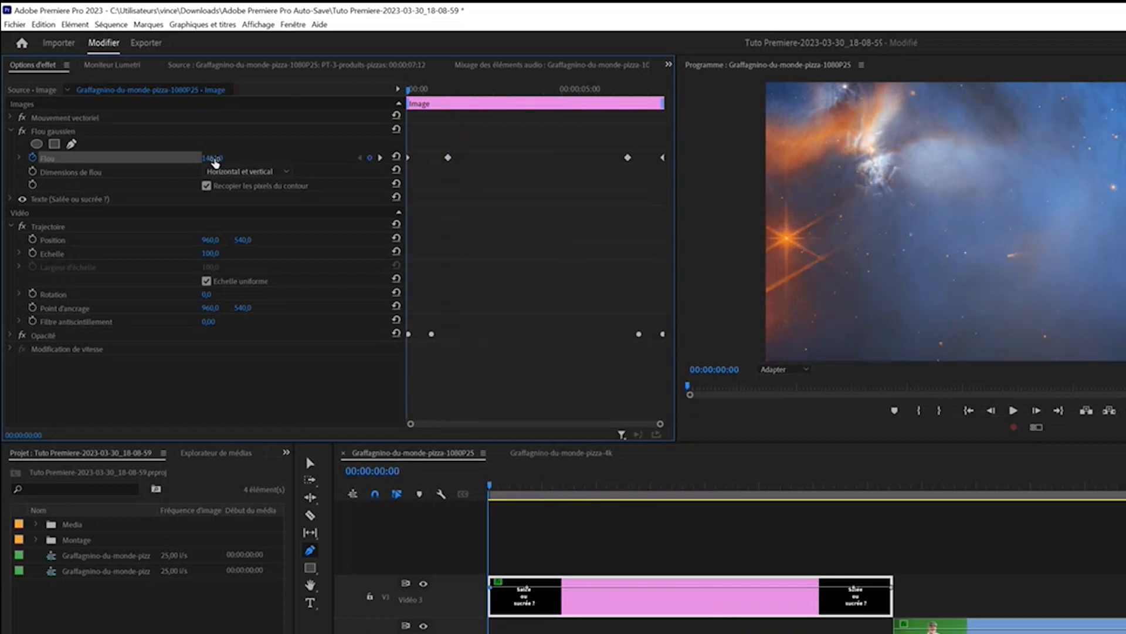
left_click(214, 157)
type("1550")
key("Return")
Set the title's Flou value to 1550 at the last keyframe and play the title from the start
left_click(380, 158)
left_click(379, 158)
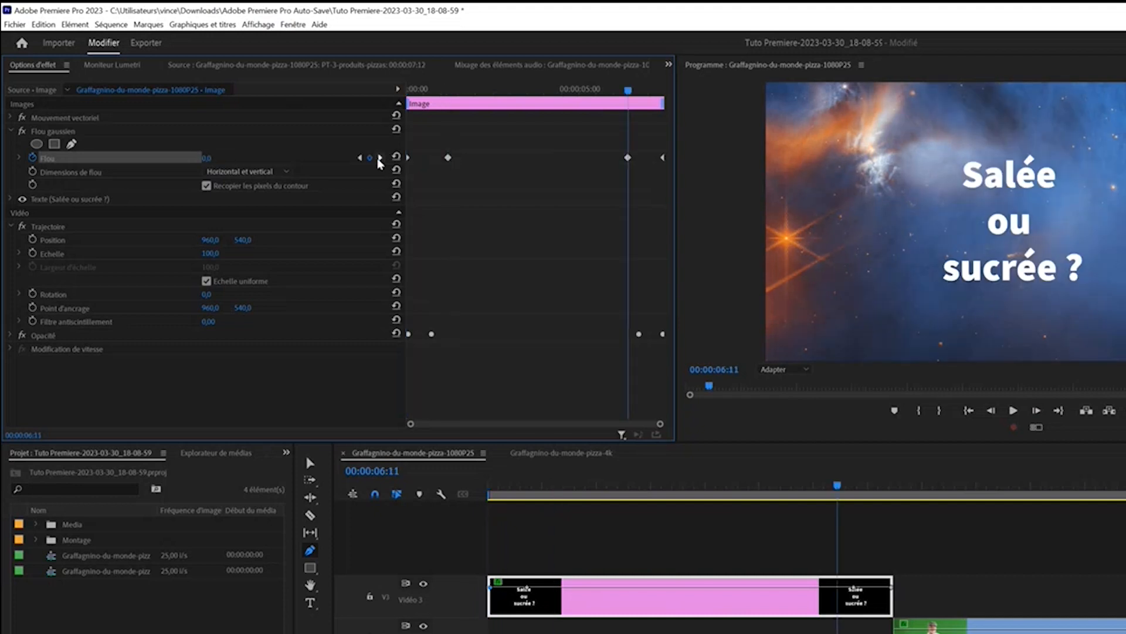
left_click(379, 158)
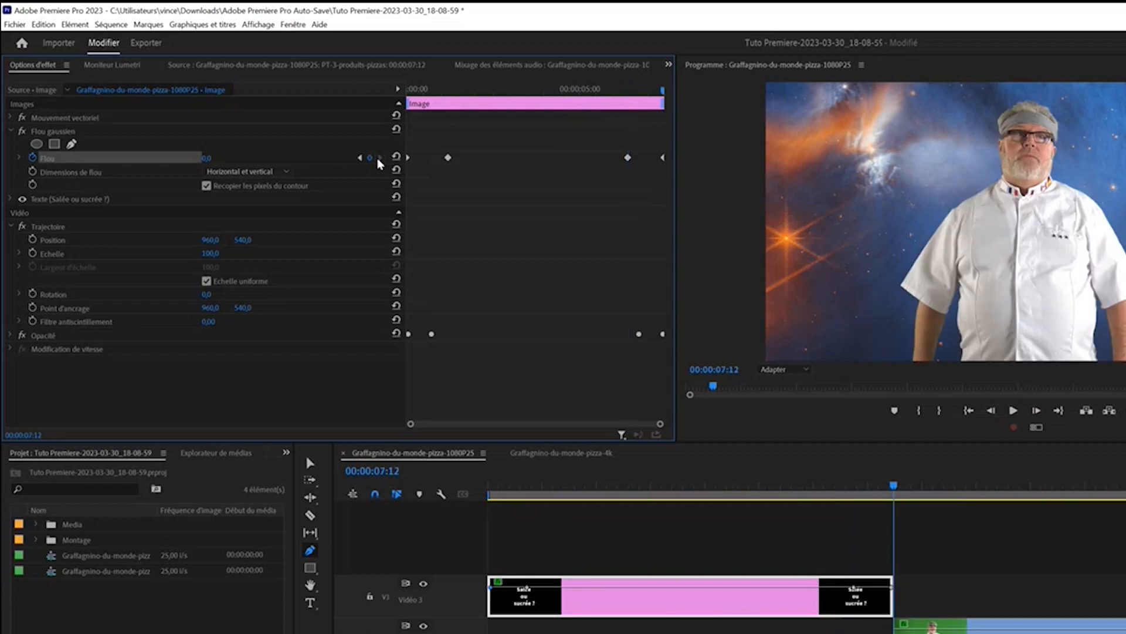
left_click(207, 158)
type("1550")
key("Return")
left_click_drag(738, 491, 302, 513)
key("space")
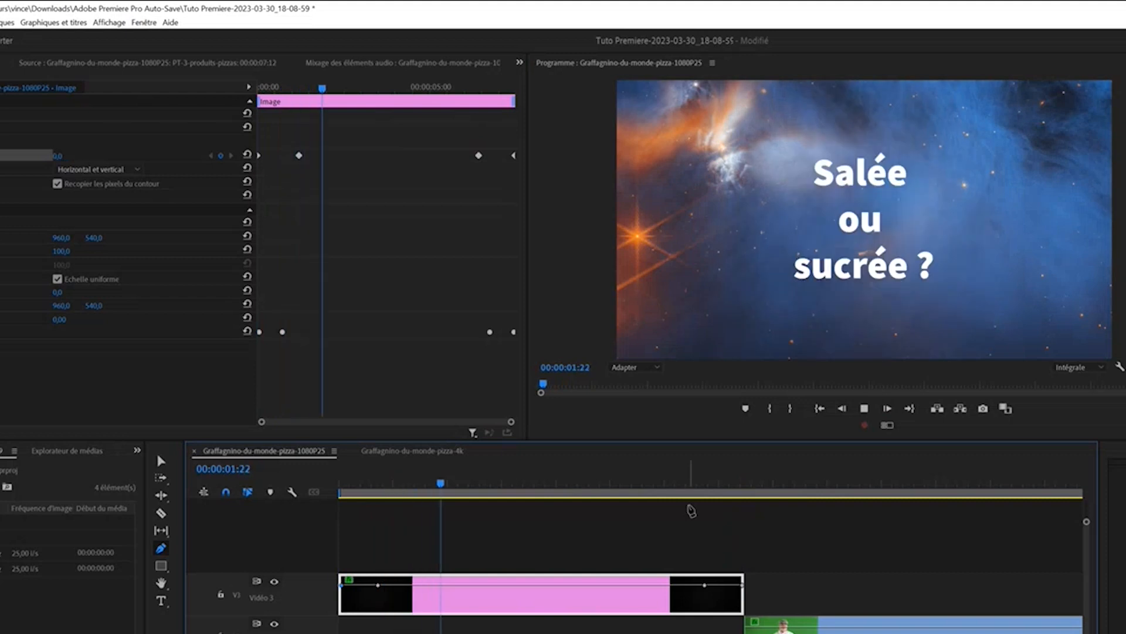